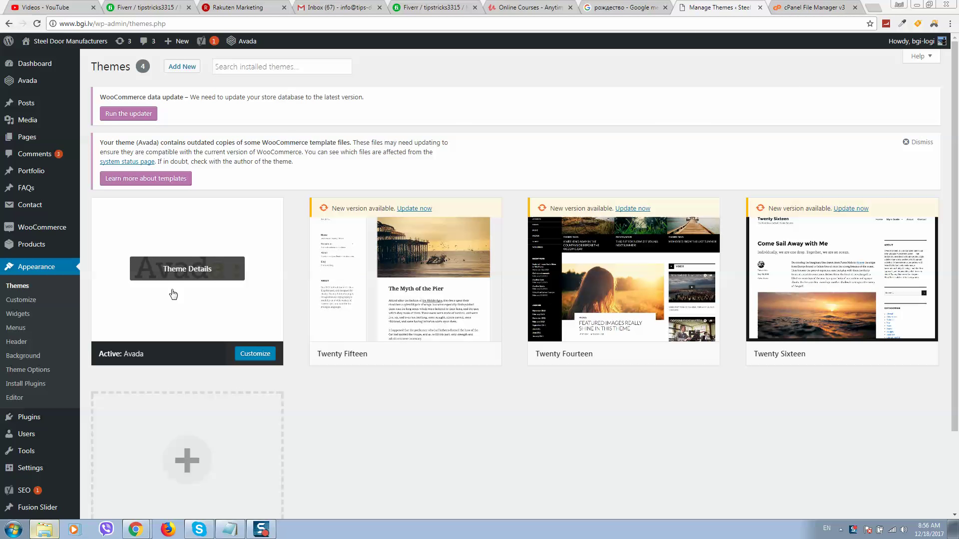
Navigate to bgi.lv/wp-content/themes in cPanel File Manager and select the Avada folder
{"action": "left_click", "coordinate": [818, 7]}
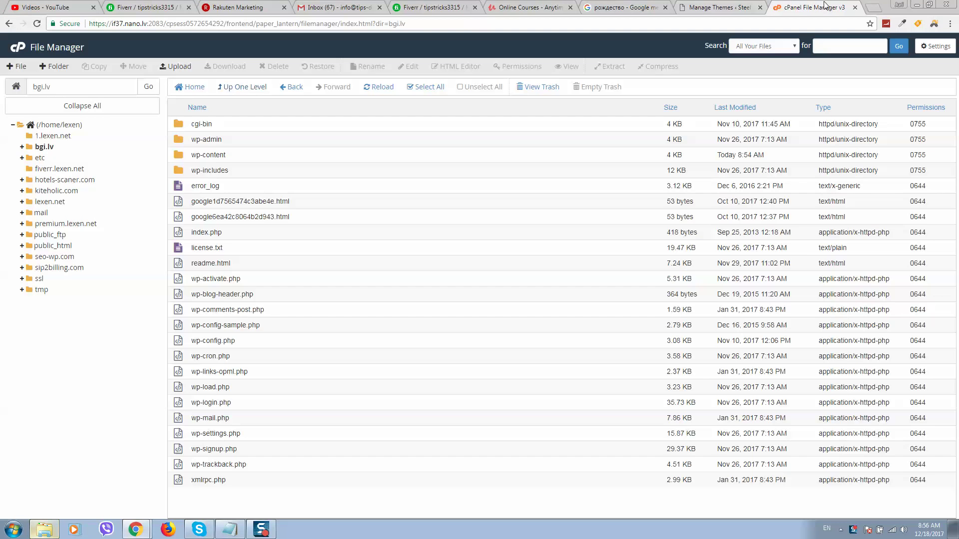
{"action": "left_click", "coordinate": [230, 93]}
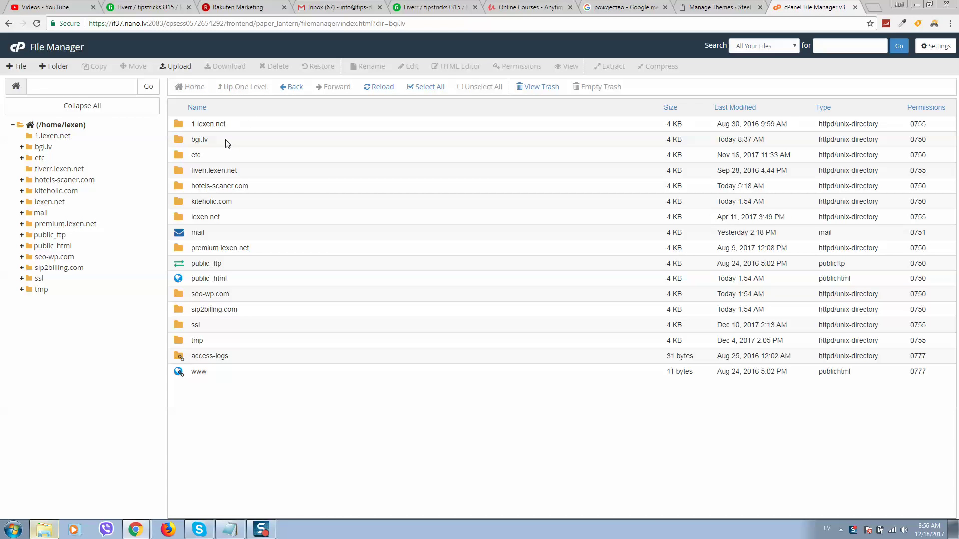
{"action": "double_click", "coordinate": [237, 141]}
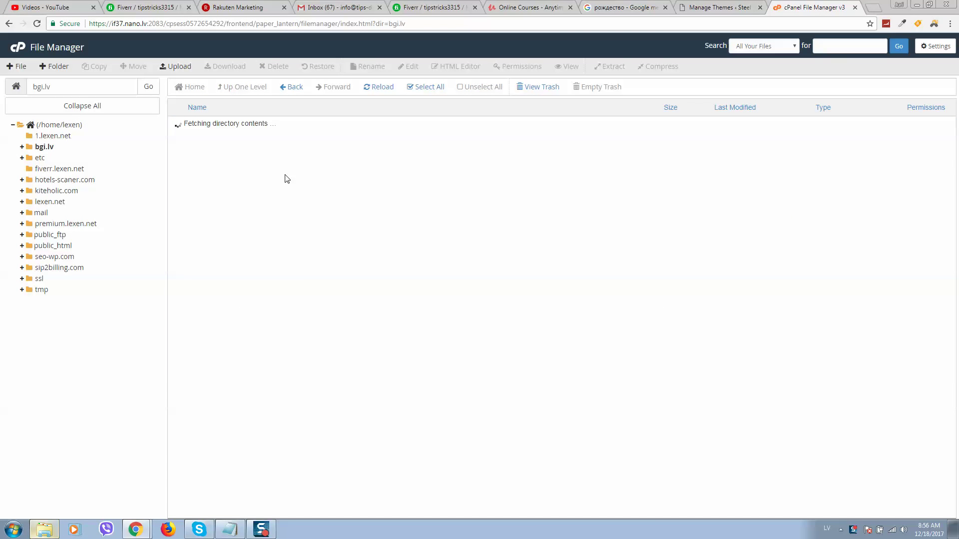
{"action": "left_click", "coordinate": [238, 163]}
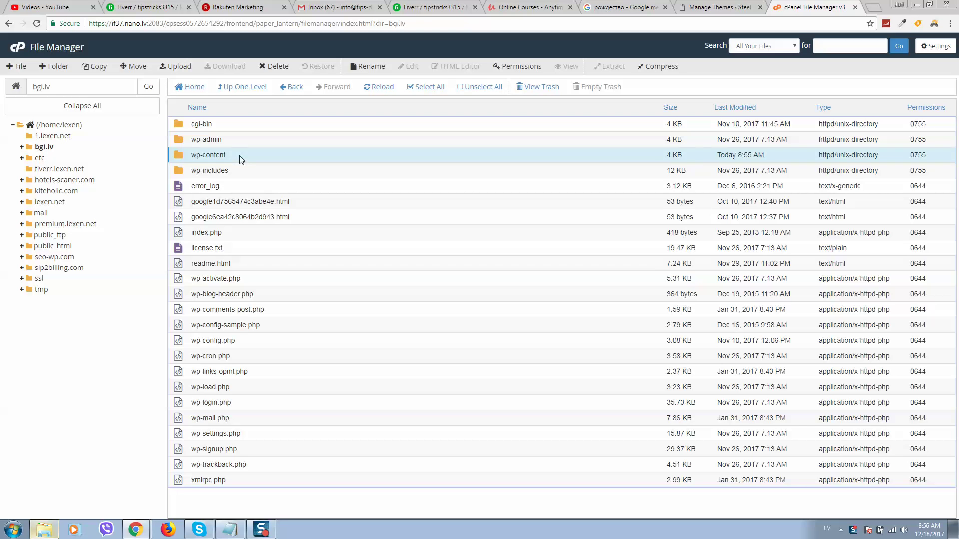
{"action": "double_click", "coordinate": [241, 159]}
{"action": "double_click", "coordinate": [230, 153]}
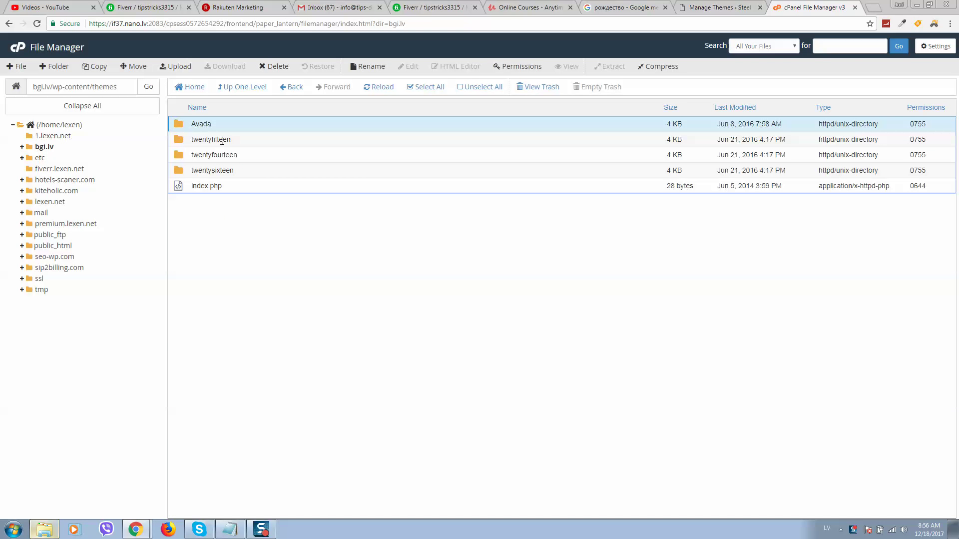
{"action": "left_click", "coordinate": [274, 216]}
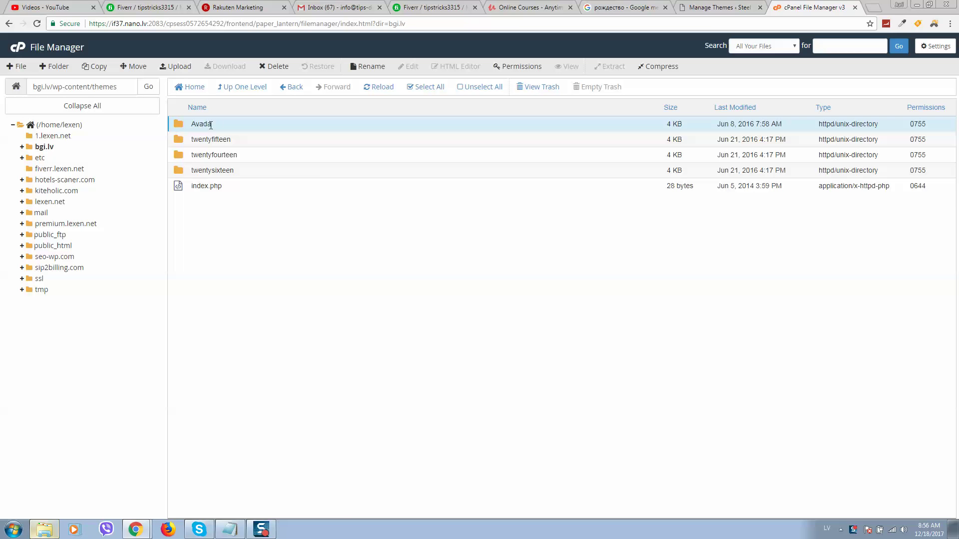
Upload Avada.zip from F:\WordPress into the wp-content/themes folder
{"action": "left_click", "coordinate": [175, 67]}
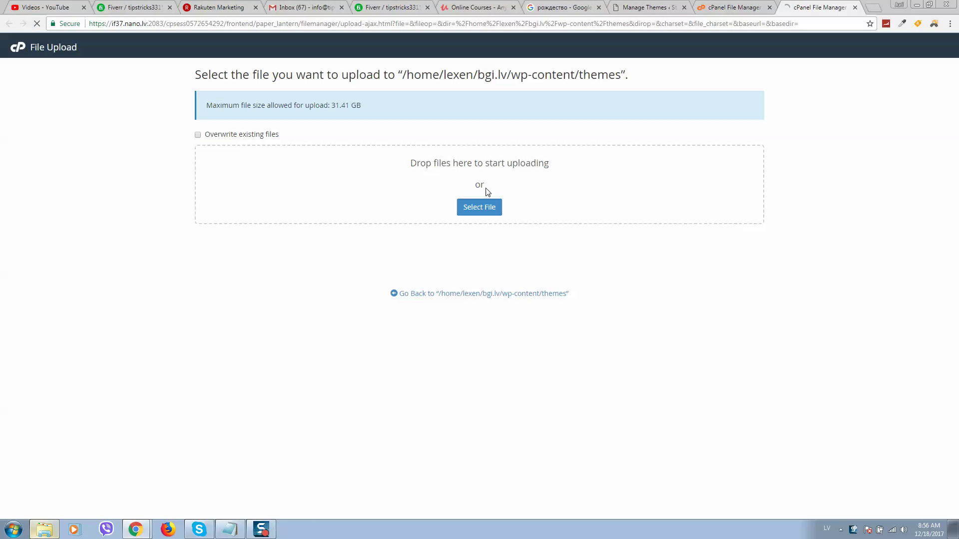
{"action": "left_click", "coordinate": [489, 207]}
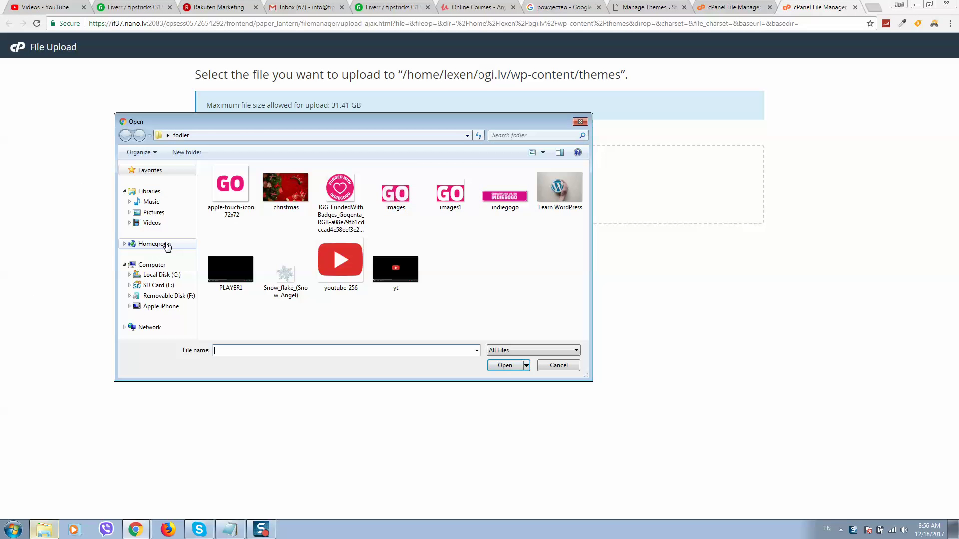
{"action": "left_click", "coordinate": [164, 296]}
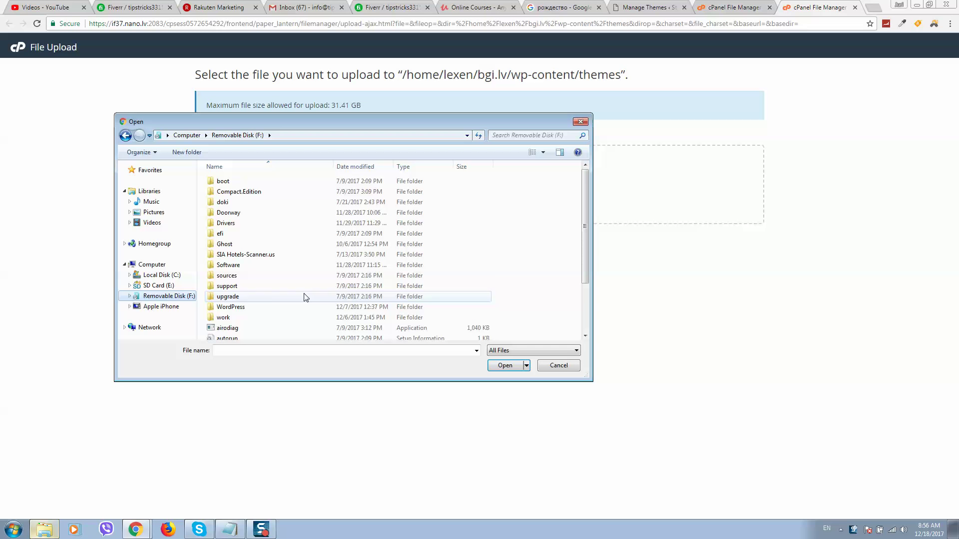
{"action": "left_click", "coordinate": [257, 307]}
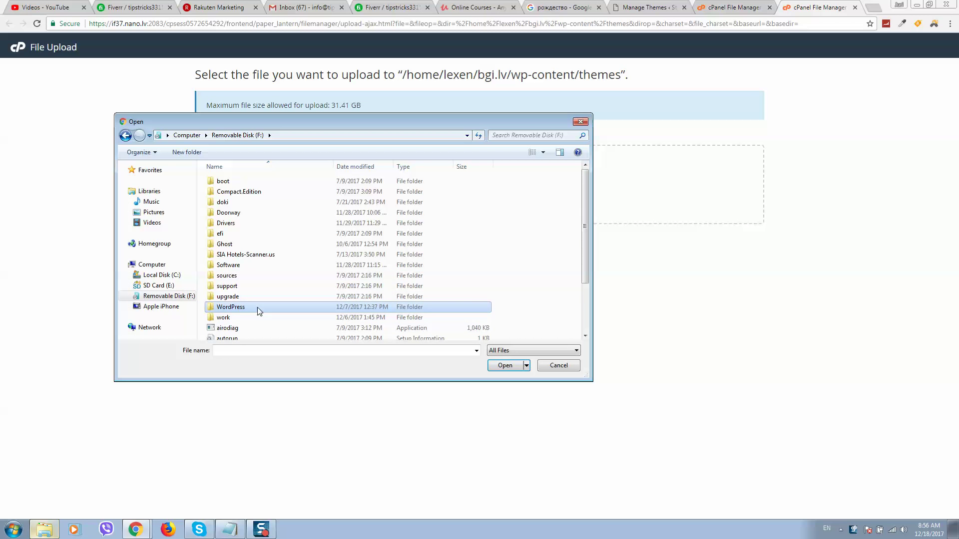
{"action": "double_click", "coordinate": [256, 307]}
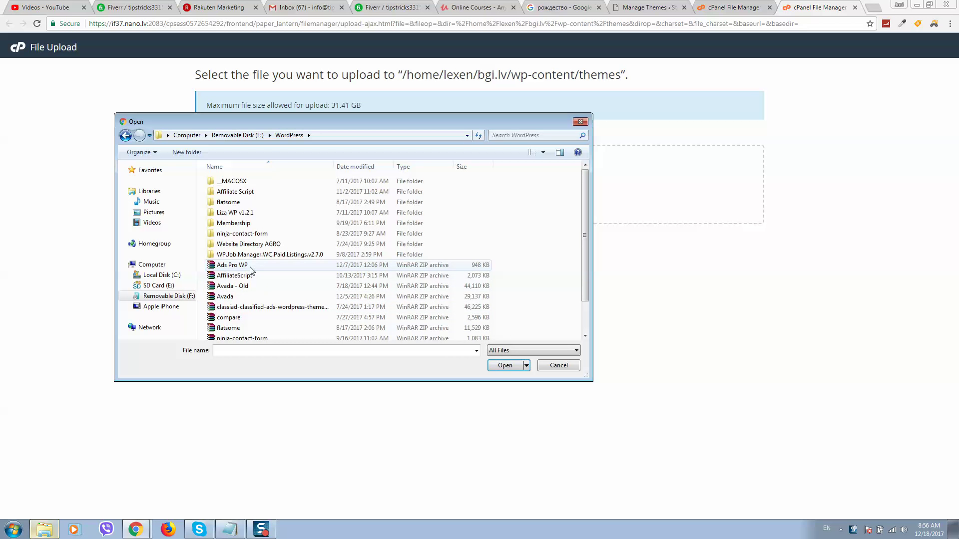
{"action": "left_click", "coordinate": [247, 297]}
{"action": "left_click", "coordinate": [505, 365]}
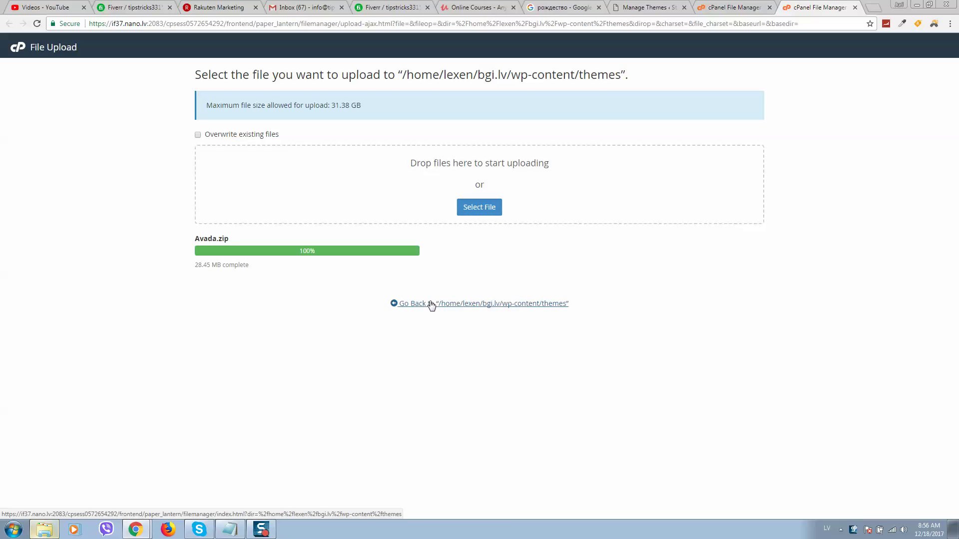
Rename the existing Avada theme folder to Avada-old
{"action": "left_click", "coordinate": [229, 124]}
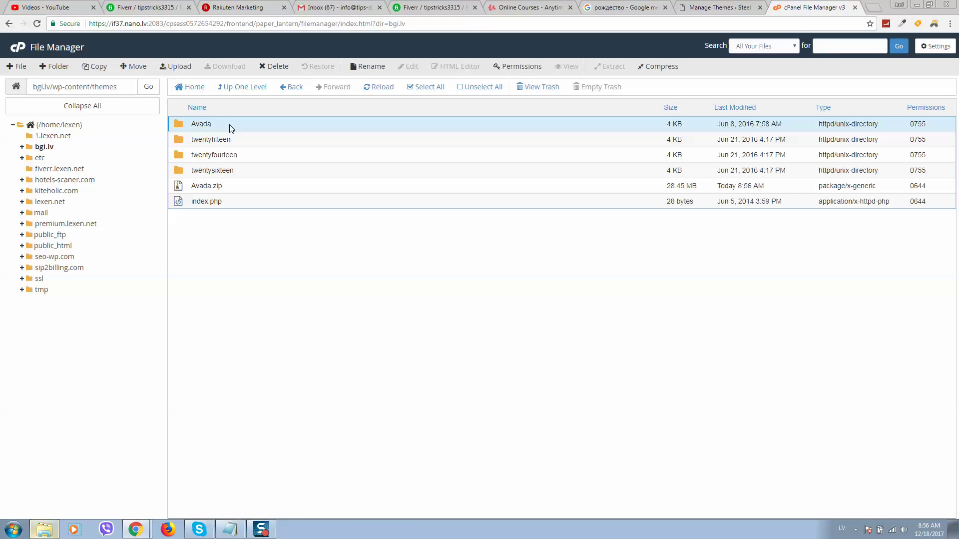
{"action": "right_click", "coordinate": [232, 124]}
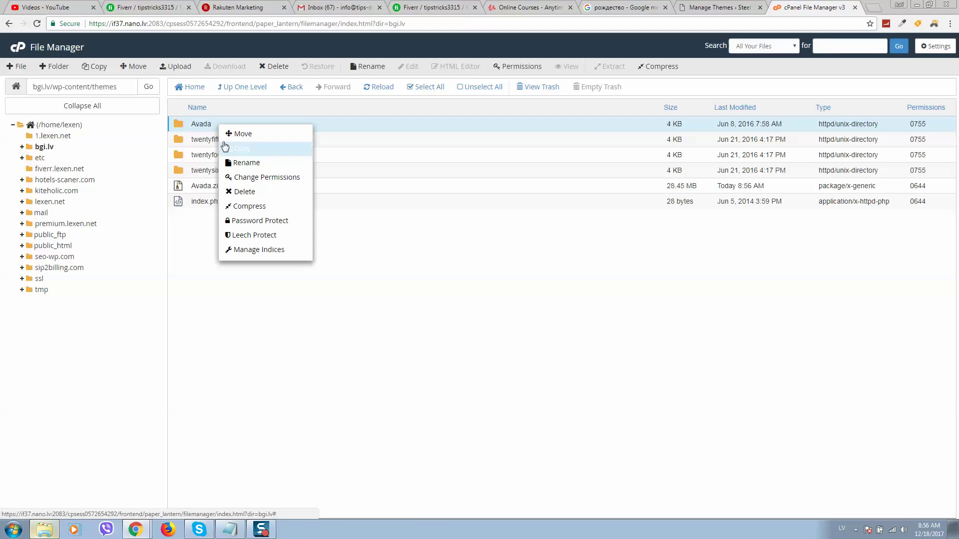
{"action": "left_click", "coordinate": [246, 163]}
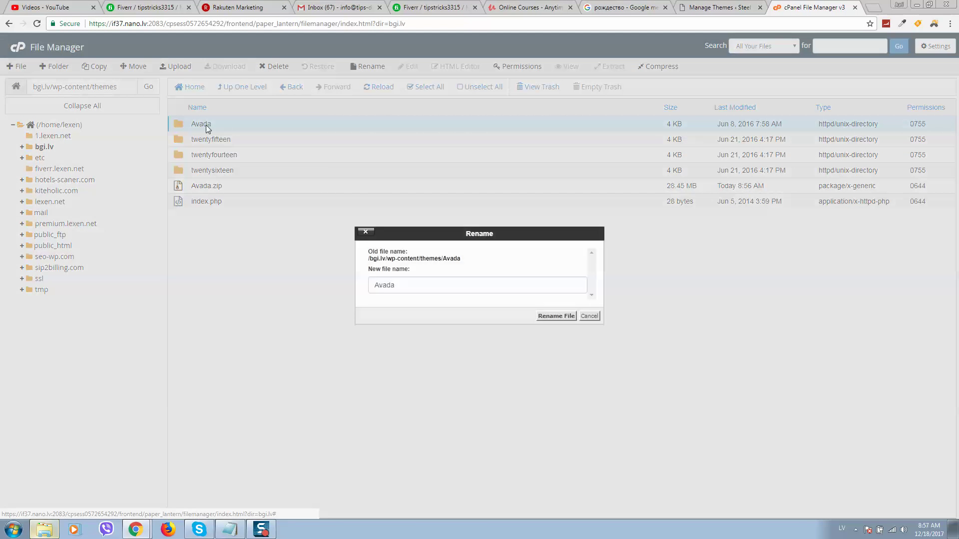
{"action": "left_click", "coordinate": [421, 284]}
{"action": "type", "text": "-old"}
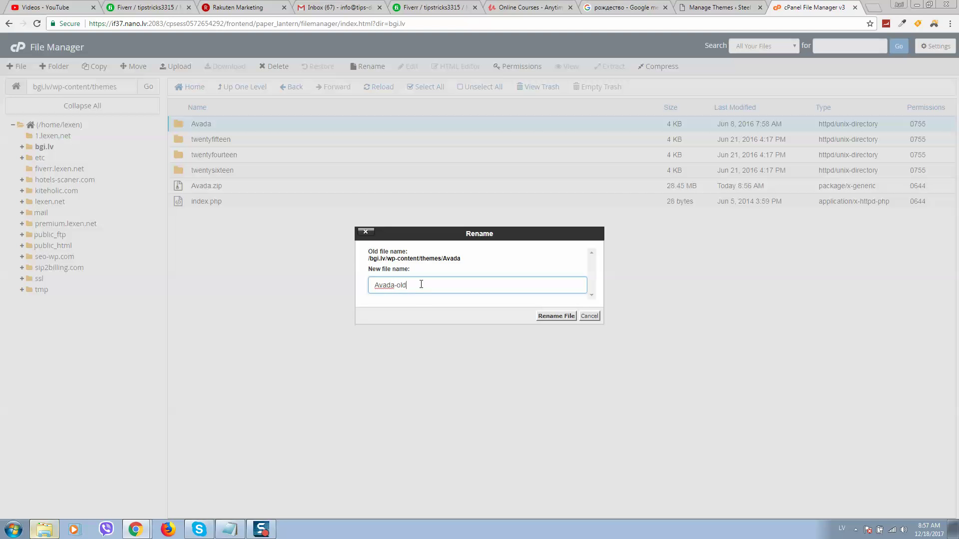
{"action": "left_click", "coordinate": [544, 316]}
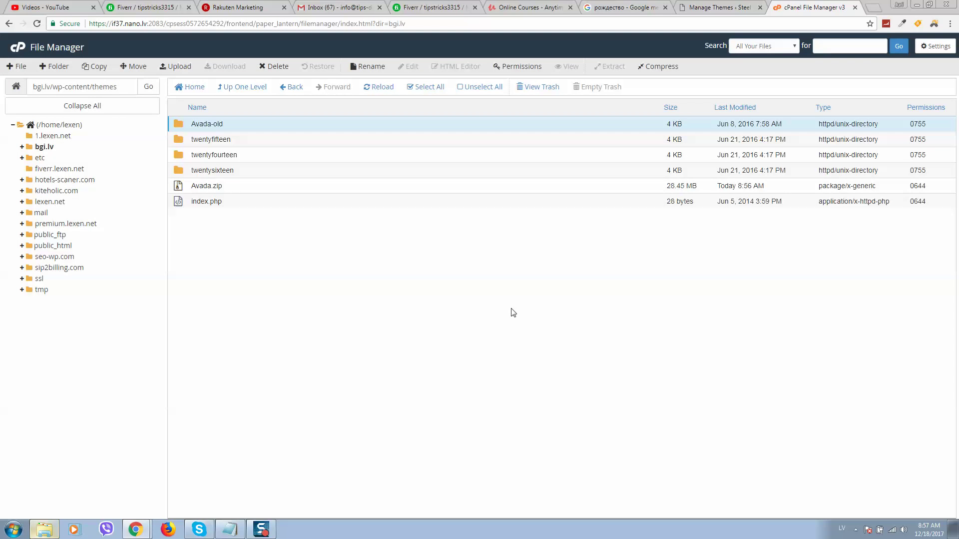
Extract Avada.zip into the themes folder and return to the WordPress themes page
{"action": "left_click", "coordinate": [259, 185]}
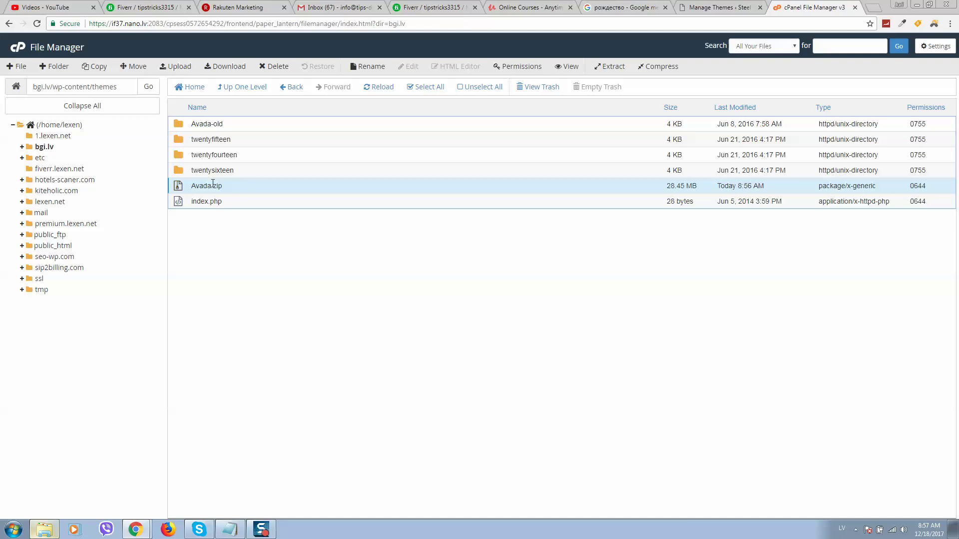
{"action": "right_click", "coordinate": [232, 186]}
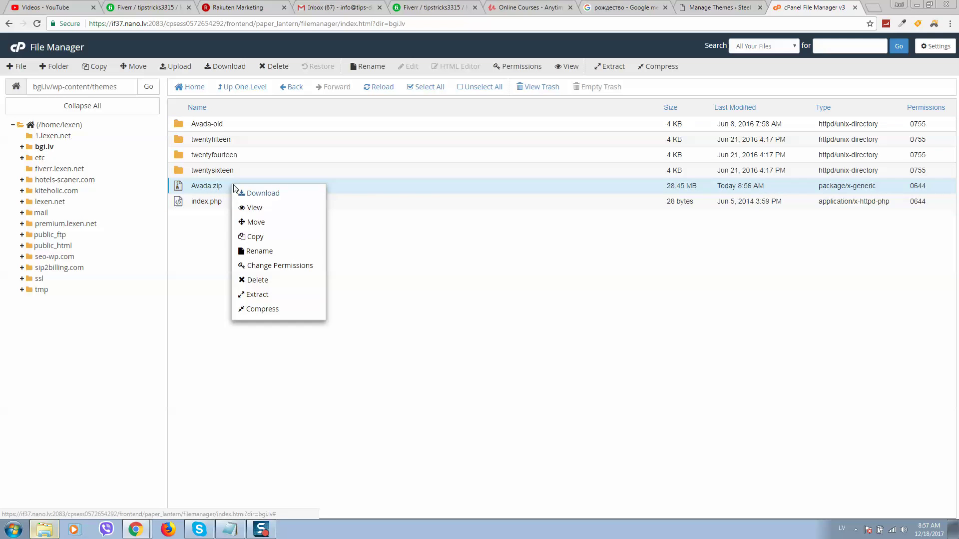
{"action": "left_click", "coordinate": [279, 297]}
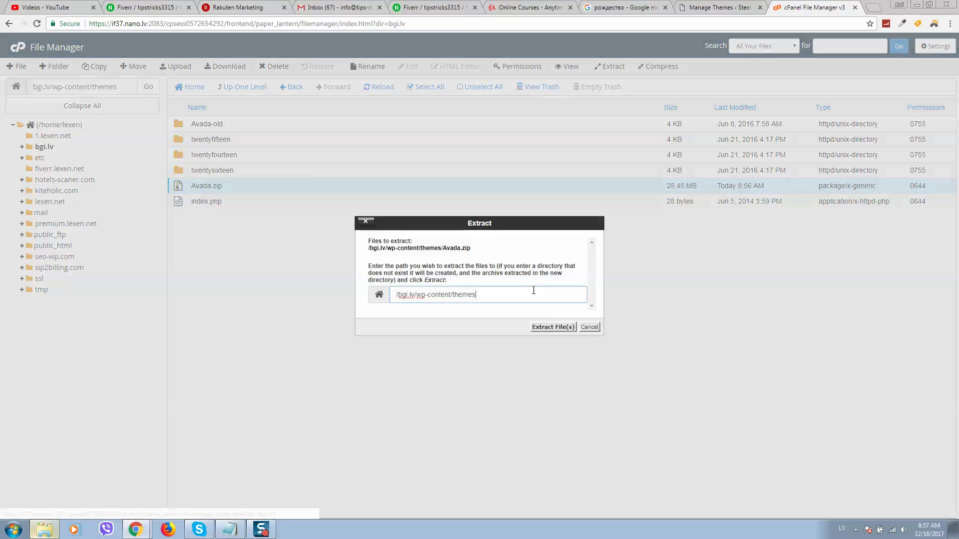
{"action": "left_click", "coordinate": [553, 328]}
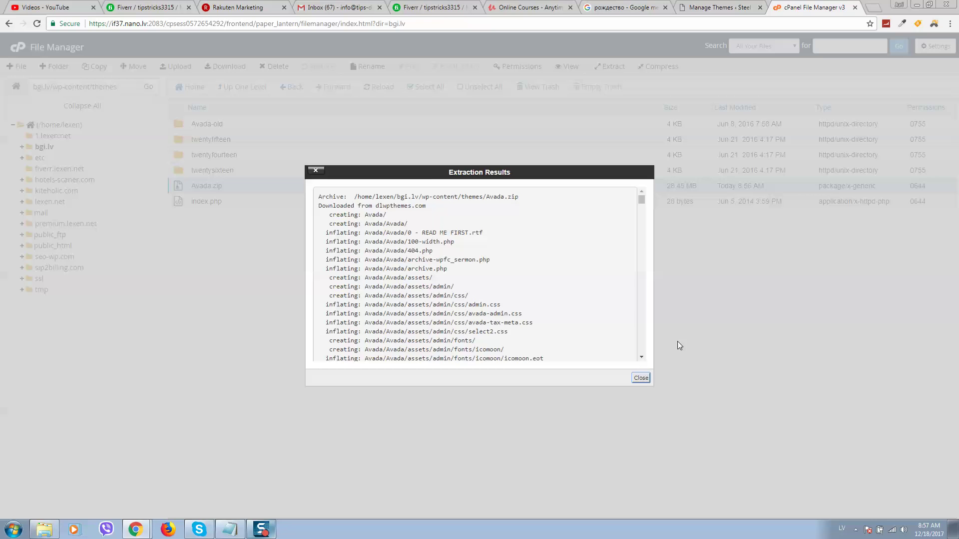
{"action": "left_click", "coordinate": [641, 378]}
{"action": "left_click", "coordinate": [694, 7]}
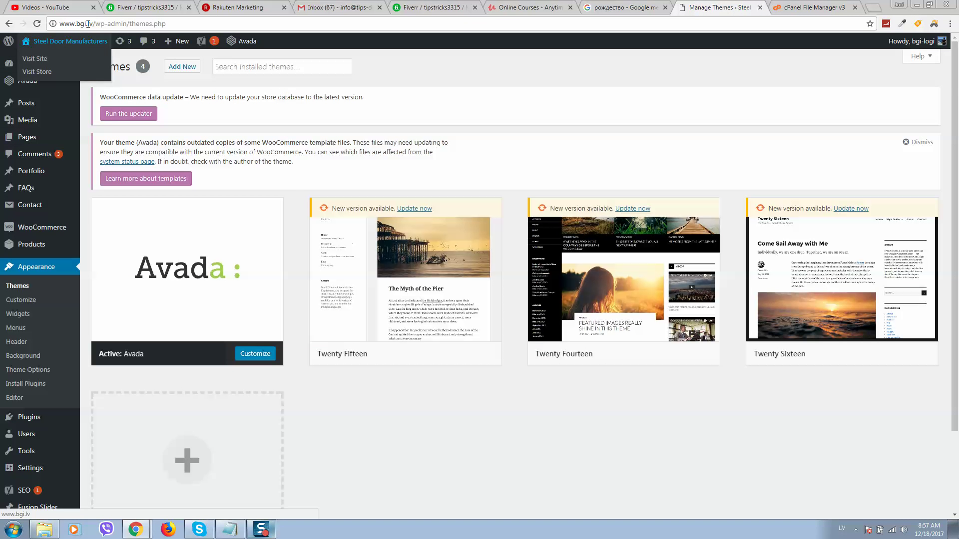
Reload Appearance > Themes and activate the newly extracted Avada 4.0.3 theme
{"action": "left_click", "coordinate": [35, 286]}
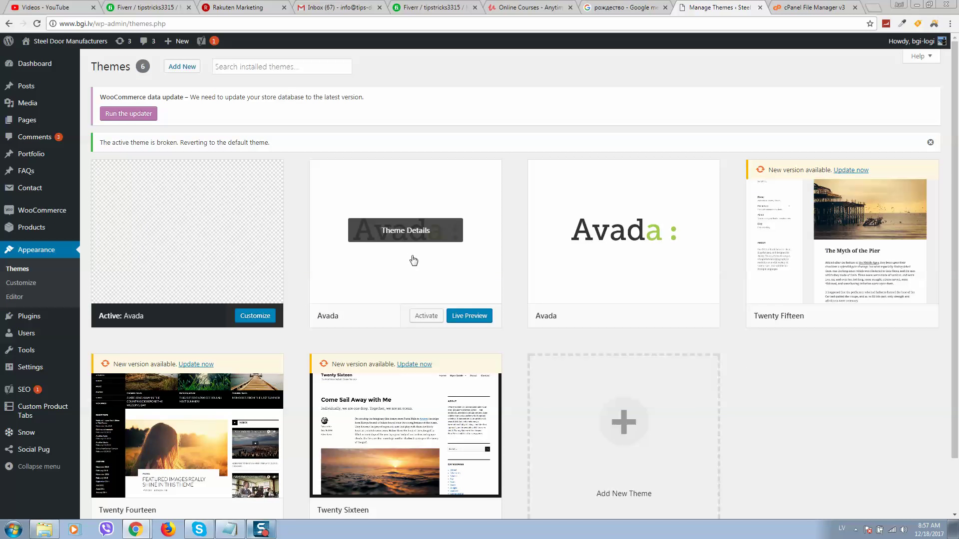
{"action": "scroll", "coordinate": [413, 259], "scroll_direction": "down", "scroll_amount": 1}
{"action": "left_click", "coordinate": [426, 266]}
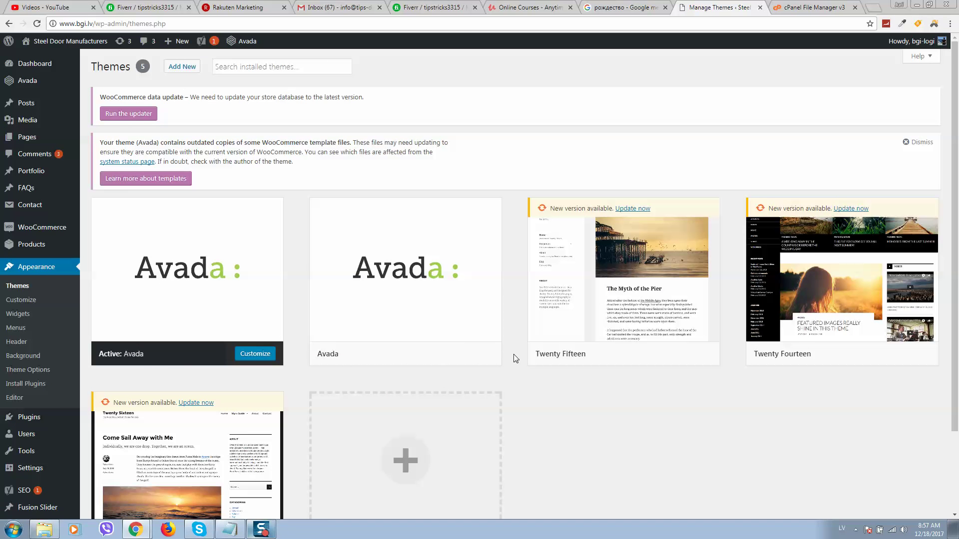
Activate Avada 5.3, acknowledge the notice, and run the Fusion Builder shortcode conversion
{"action": "left_click", "coordinate": [434, 353]}
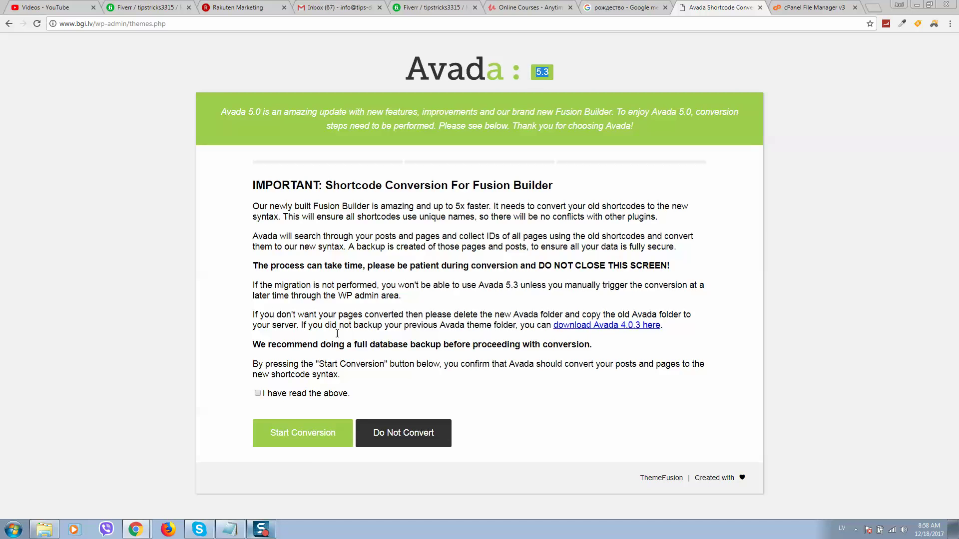
{"action": "left_click", "coordinate": [258, 393]}
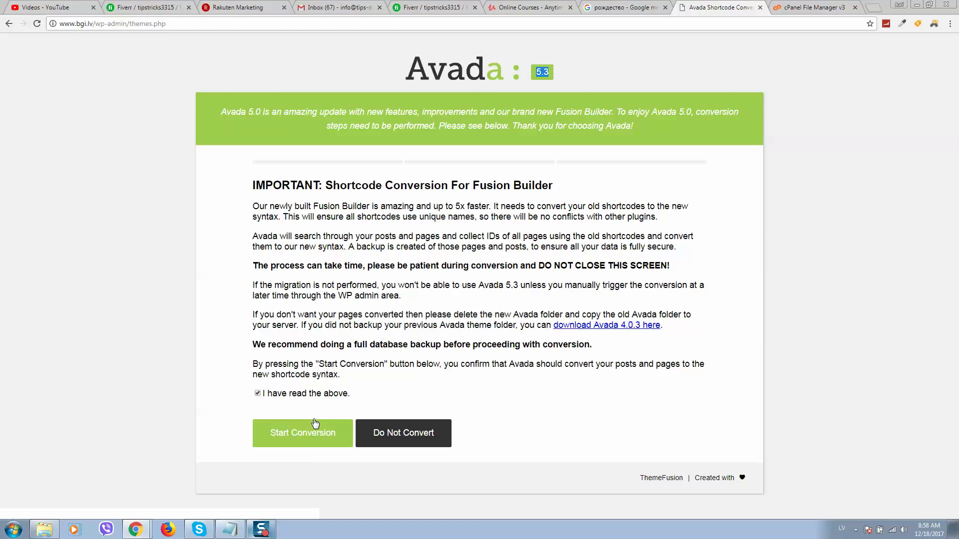
{"action": "left_click", "coordinate": [299, 437]}
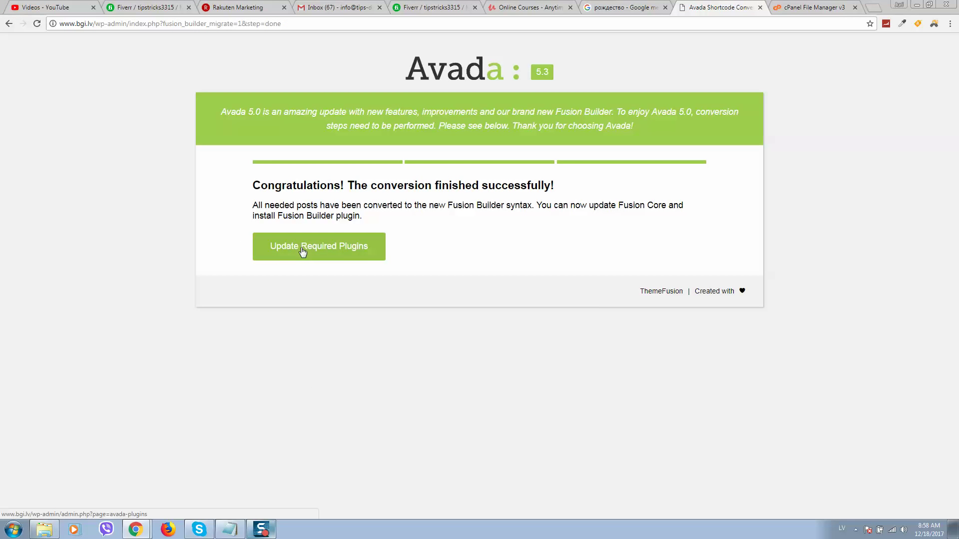
Update Fusion Core to 3.3.0 from Avada's required plugins list
{"action": "left_click", "coordinate": [339, 251]}
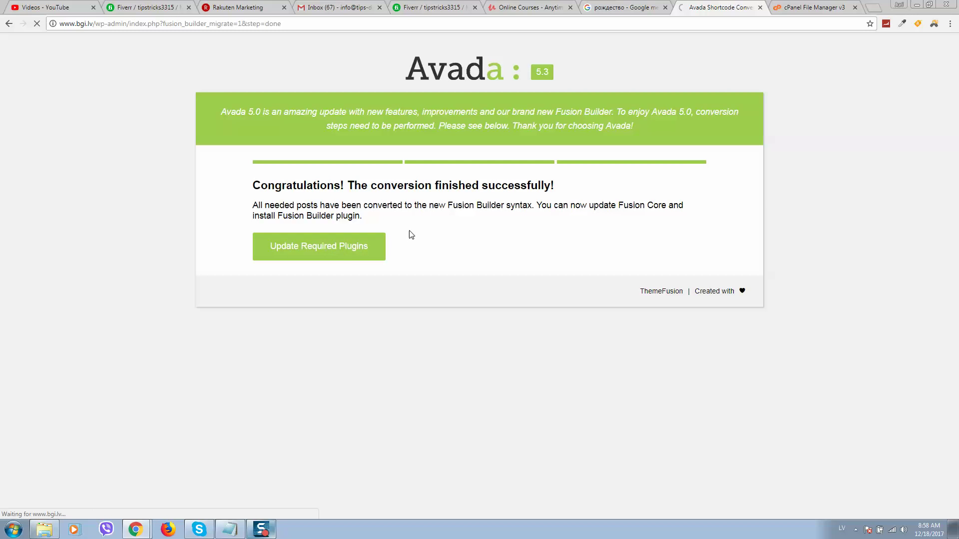
{"action": "left_click", "coordinate": [345, 259]}
{"action": "scroll", "coordinate": [97, 210], "scroll_direction": "down", "scroll_amount": 3}
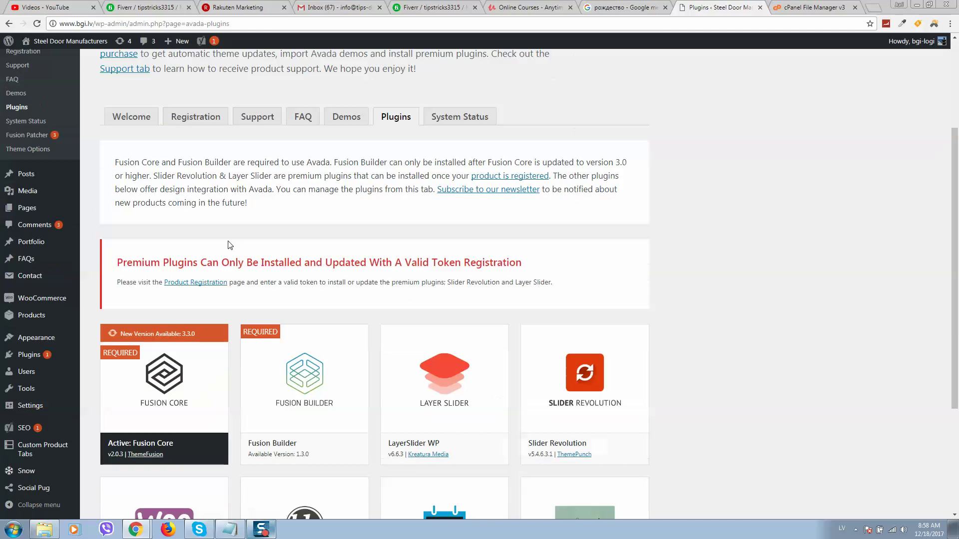
{"action": "scroll", "coordinate": [193, 297], "scroll_direction": "down", "scroll_amount": 3}
{"action": "left_click", "coordinate": [170, 233]}
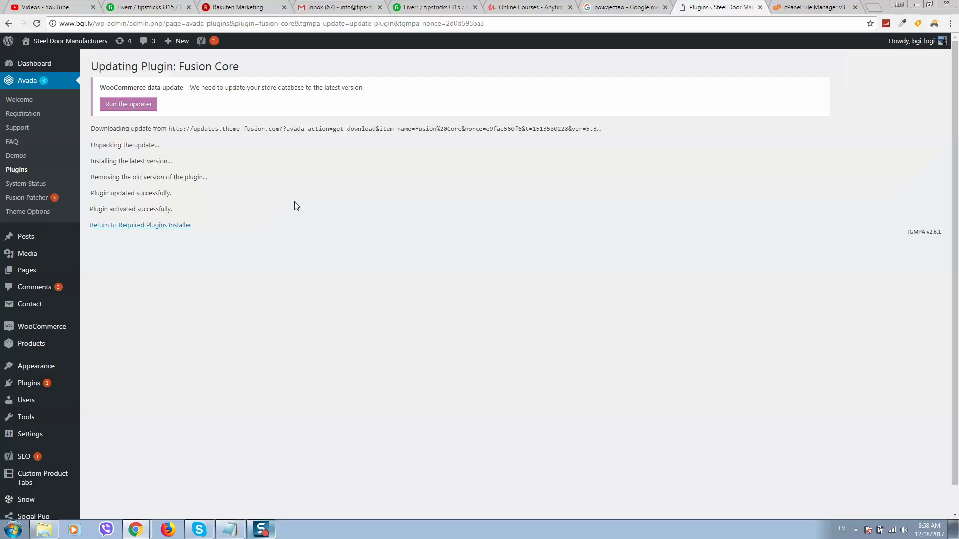
{"action": "left_click", "coordinate": [179, 226]}
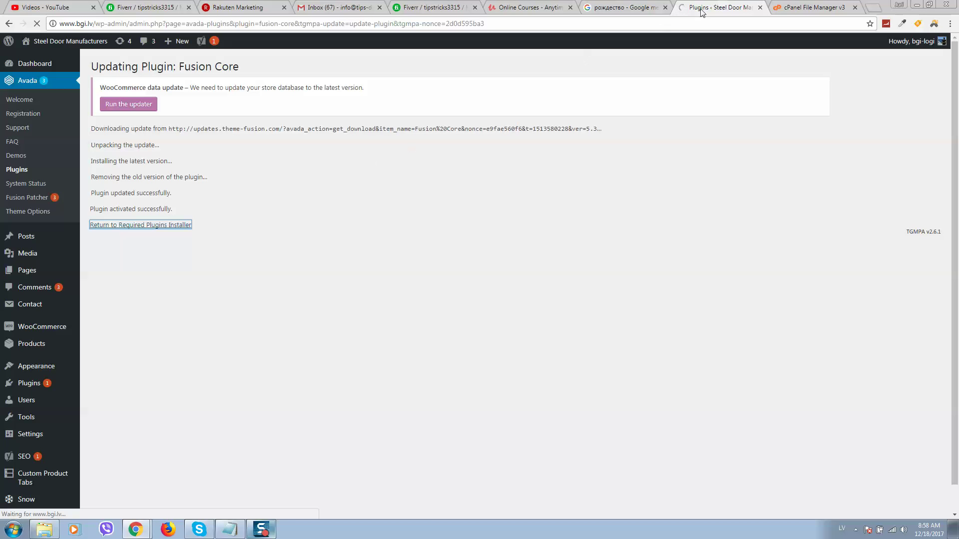
Install and activate Fusion Builder from Avada's required plugins list
{"action": "scroll", "coordinate": [290, 239], "scroll_direction": "down", "scroll_amount": 4}
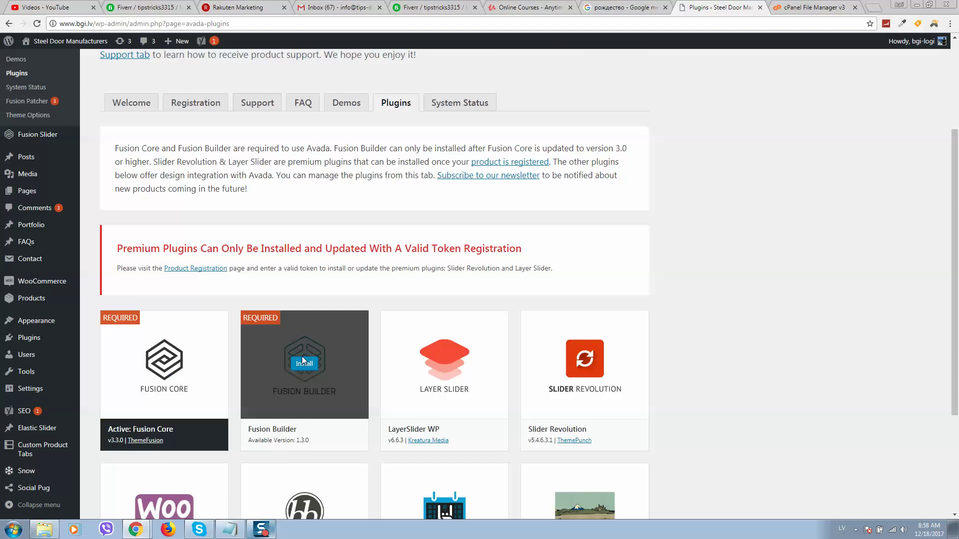
{"action": "scroll", "coordinate": [303, 360], "scroll_direction": "down", "scroll_amount": 2}
{"action": "left_click", "coordinate": [304, 263]}
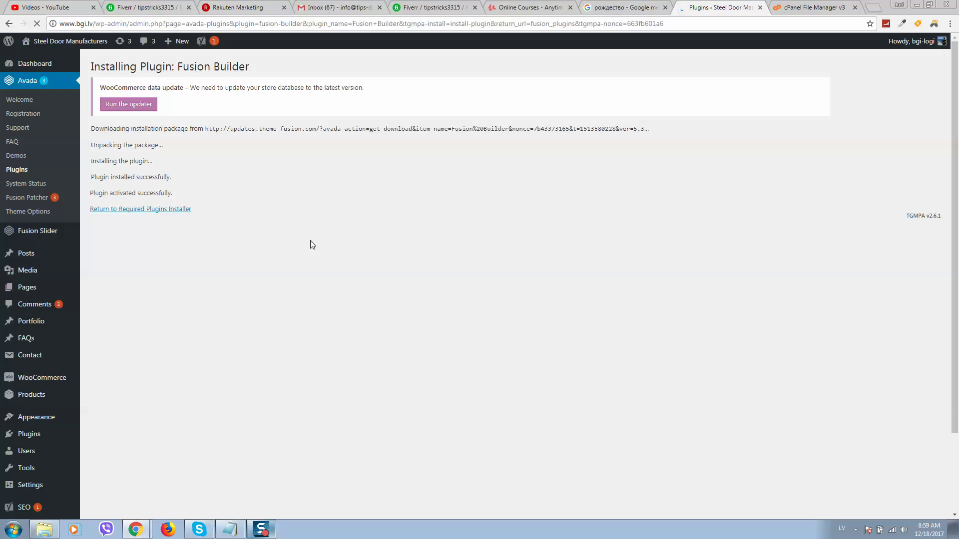
{"action": "left_click", "coordinate": [164, 209]}
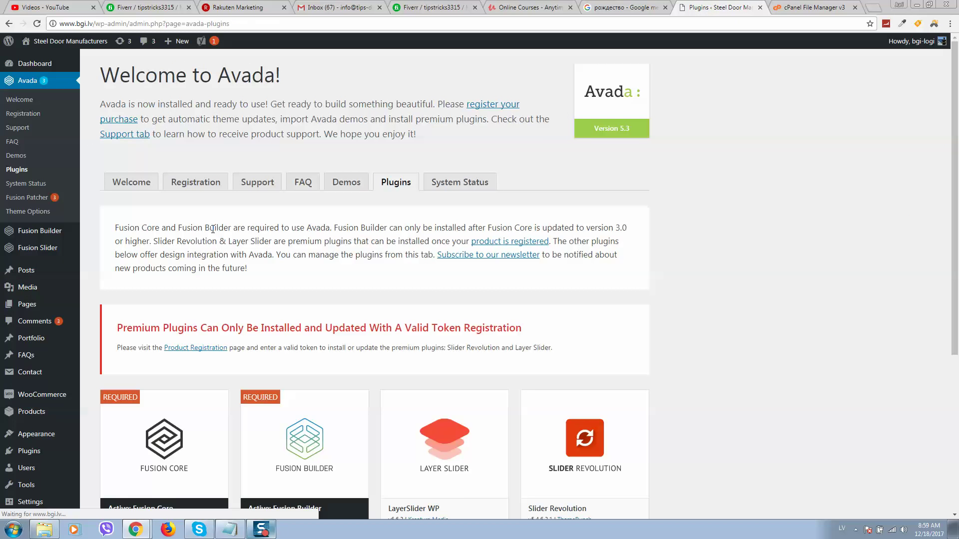
{"action": "scroll", "coordinate": [400, 275], "scroll_direction": "down", "scroll_amount": 5}
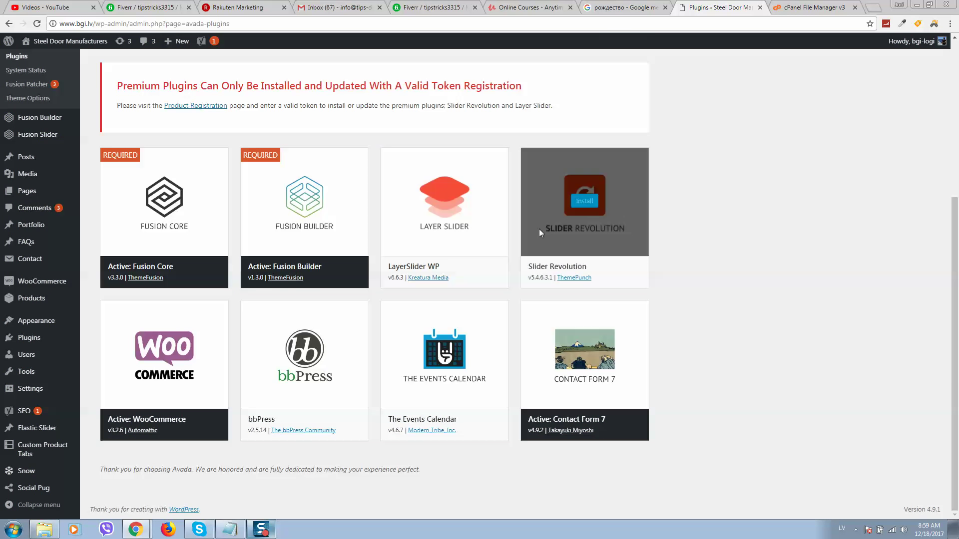
{"action": "scroll", "coordinate": [526, 193], "scroll_direction": "up", "scroll_amount": 1}
{"action": "scroll", "coordinate": [526, 194], "scroll_direction": "up", "scroll_amount": 2}
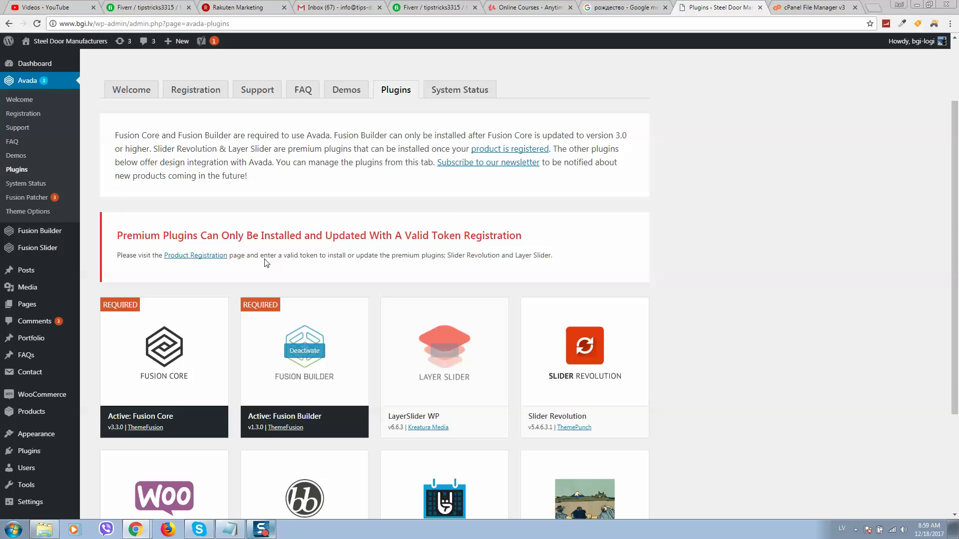
{"action": "mouse_move", "coordinate": [70, 40]}
{"action": "right_click", "coordinate": [69, 57]}
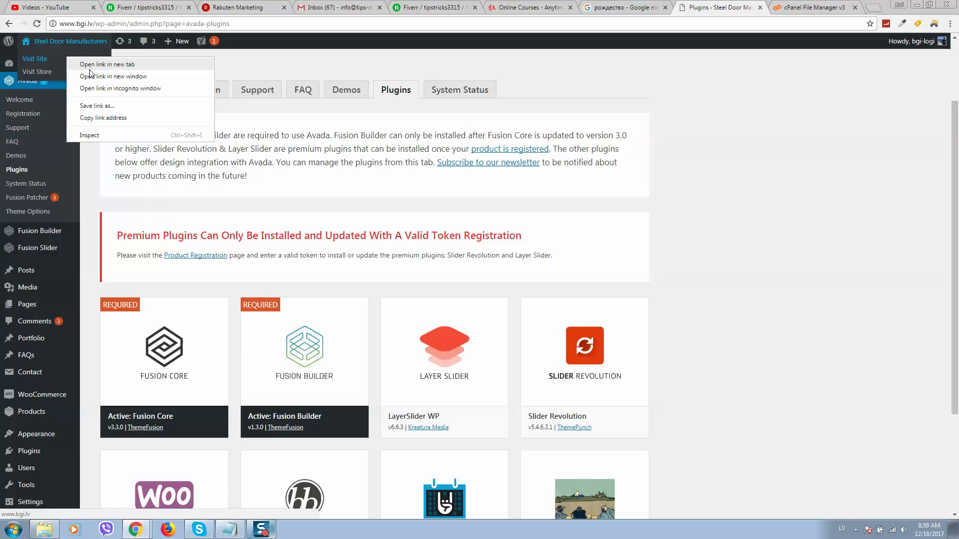
{"action": "left_click", "coordinate": [100, 77]}
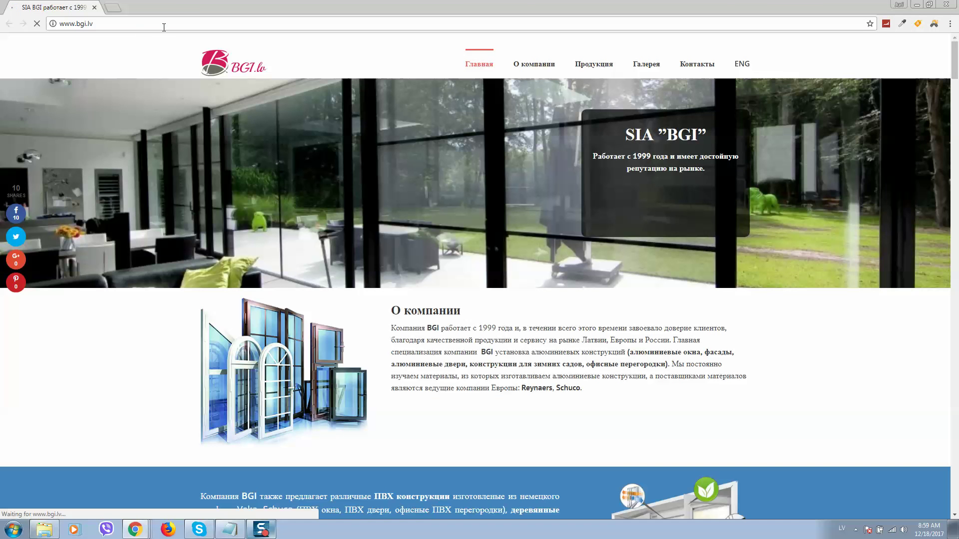
{"action": "scroll", "coordinate": [465, 193], "scroll_direction": "down", "scroll_amount": 9}
{"action": "scroll", "coordinate": [539, 230], "scroll_direction": "up", "scroll_amount": 2}
{"action": "scroll", "coordinate": [538, 230], "scroll_direction": "up", "scroll_amount": 8}
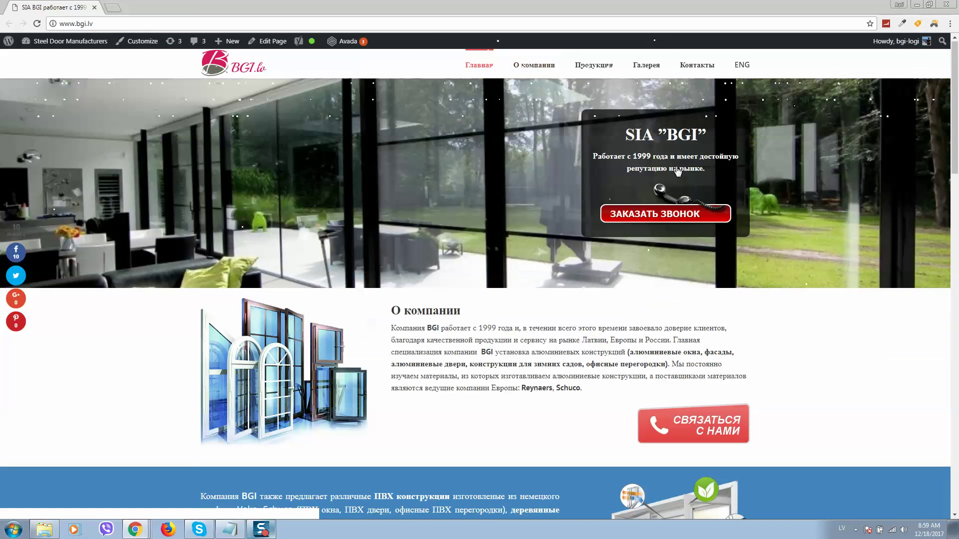
{"action": "left_click", "coordinate": [946, 5]}
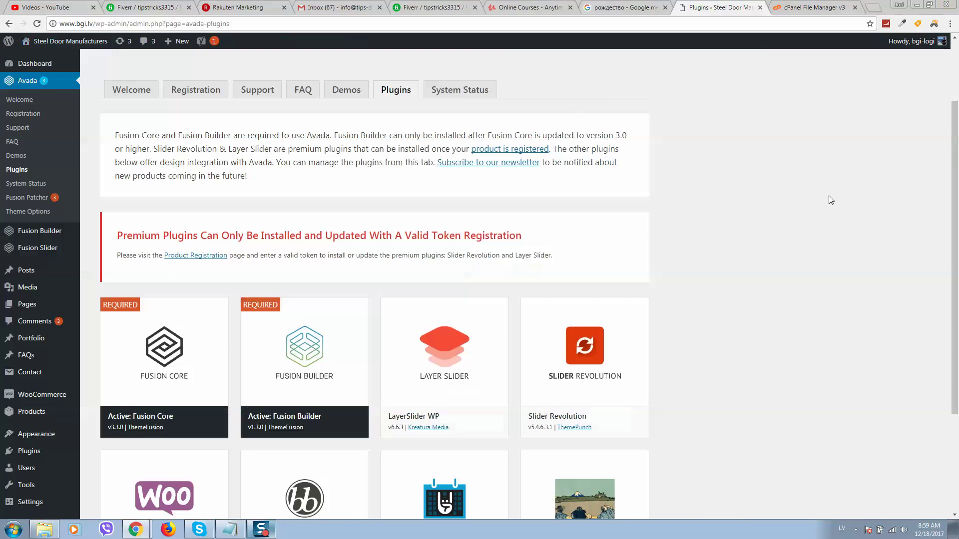
{"action": "scroll", "coordinate": [624, 170], "scroll_direction": "down", "scroll_amount": 3}
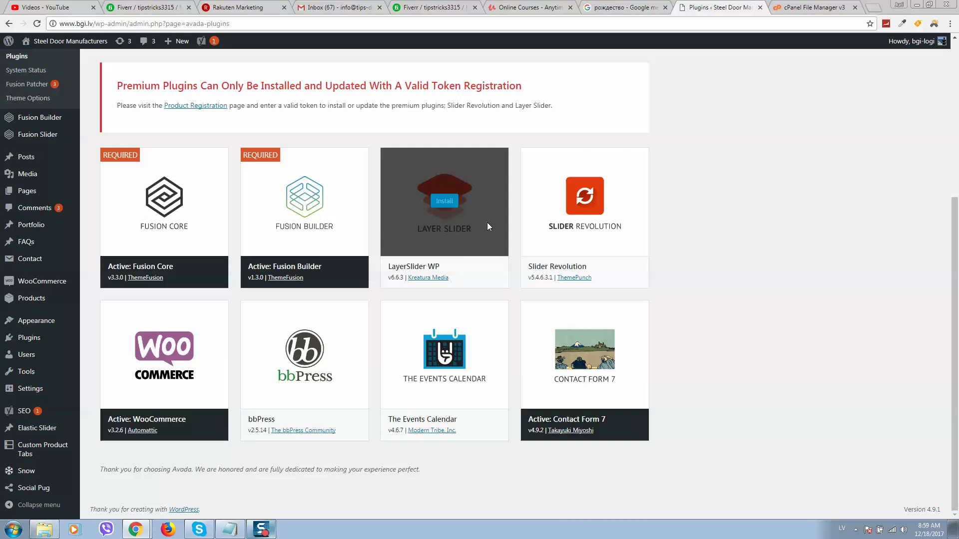